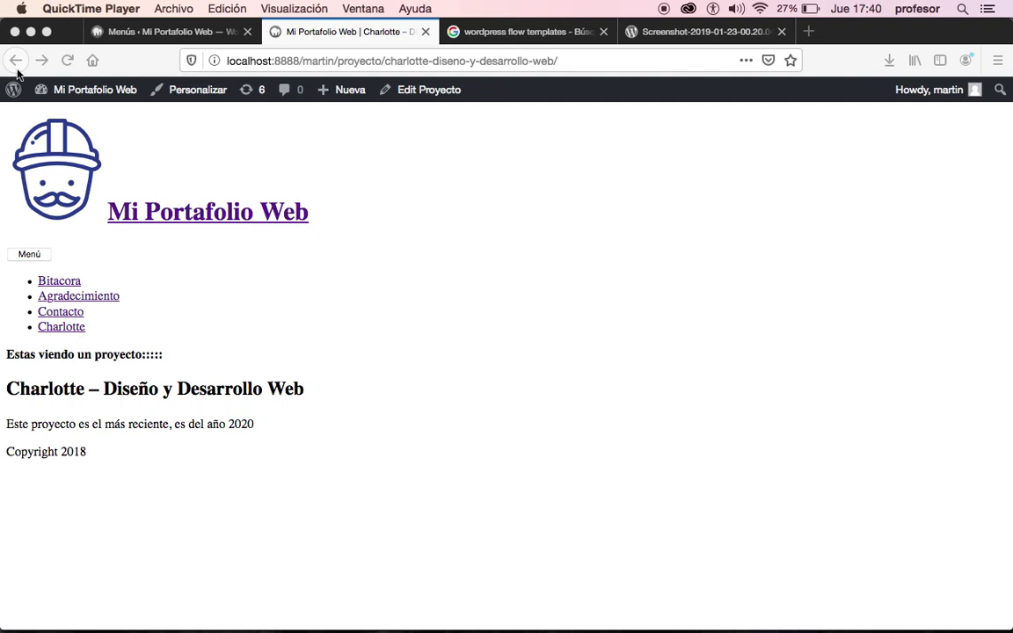
Step: Open the Proyectos pod for editing from the Pods administration in the WordPress dashboard
left_click(146, 34)
mouse_move(79, 526)
scroll(79, 527, "down", 2)
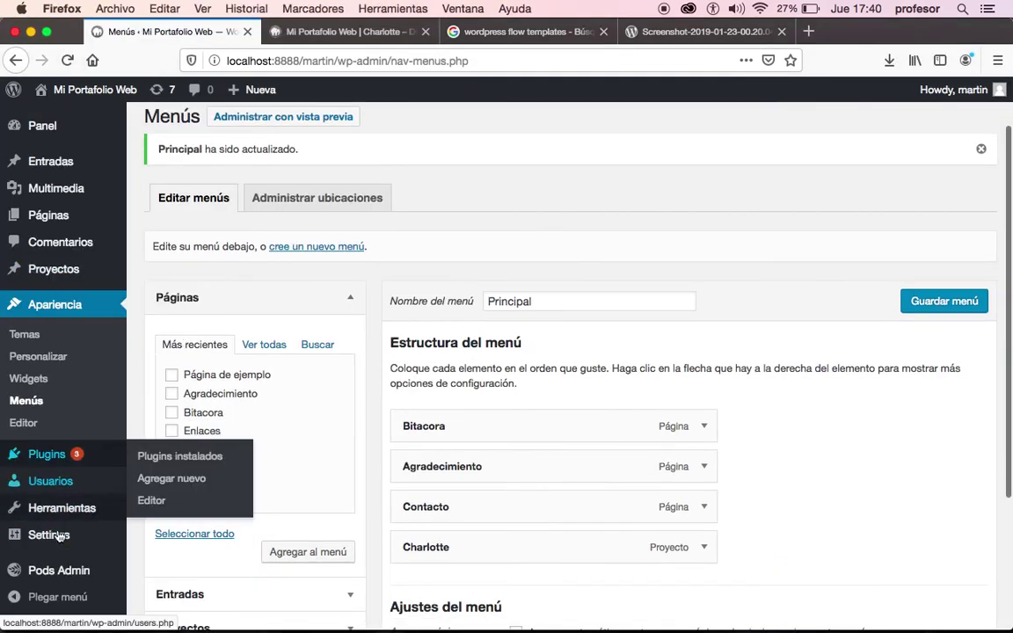
scroll(85, 524, "down", 2)
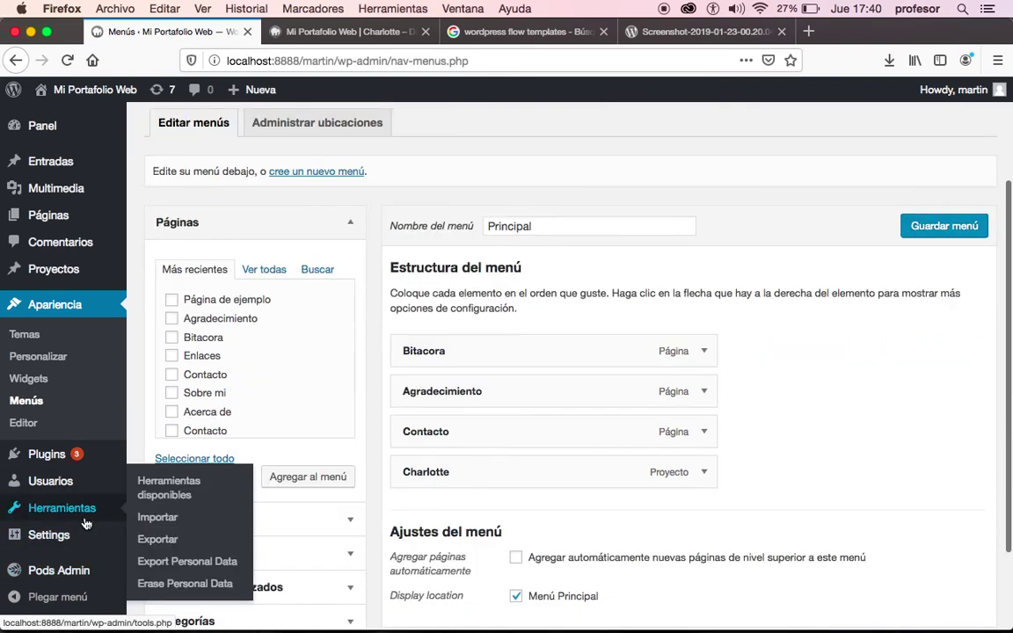
scroll(85, 525, "down", 1)
mouse_move(77, 578)
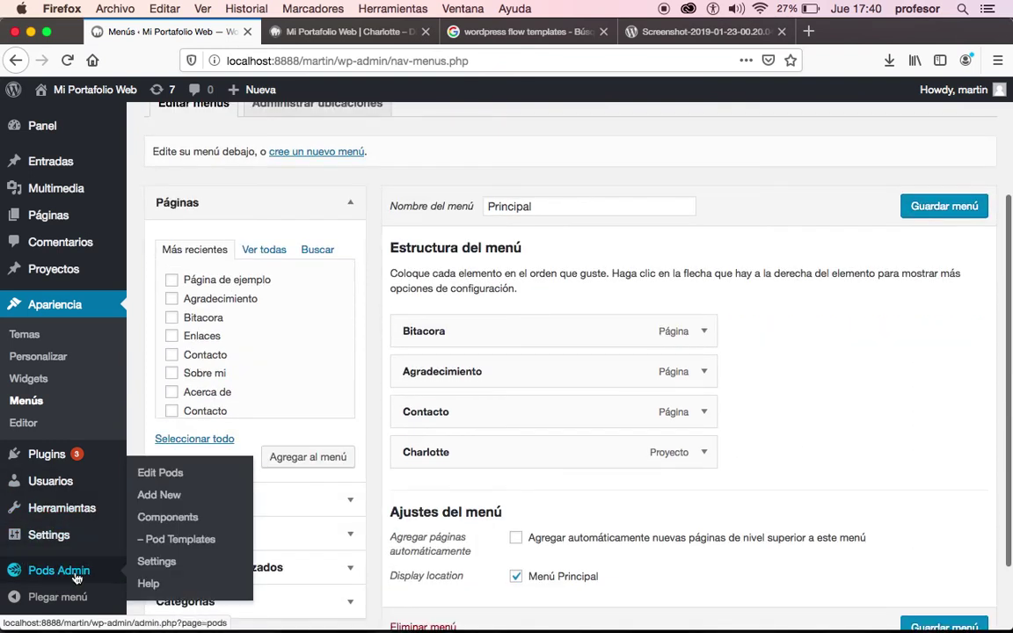
left_click(164, 478)
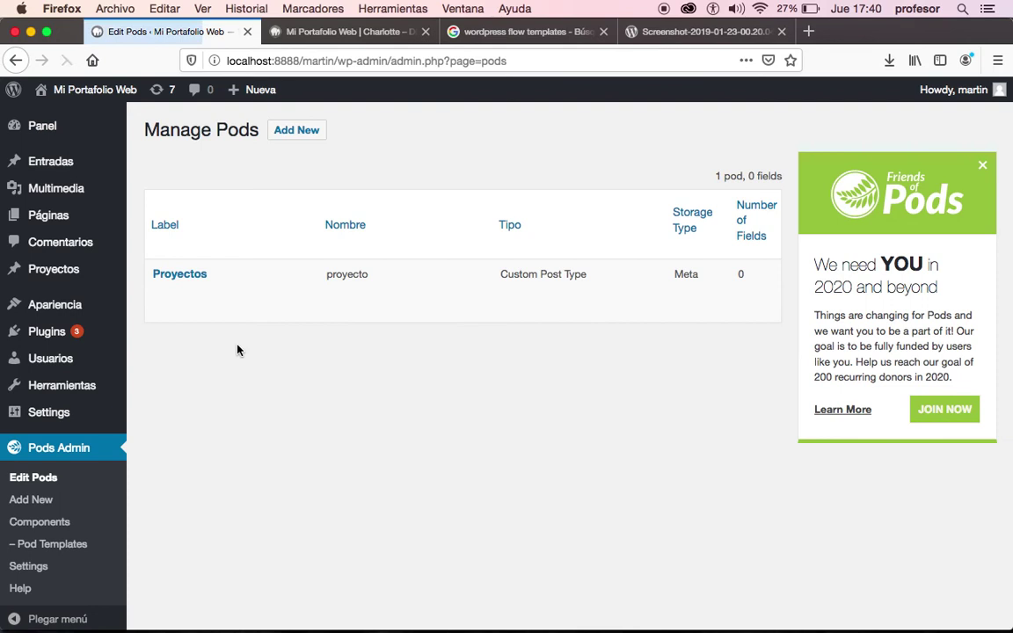
mouse_move(191, 280)
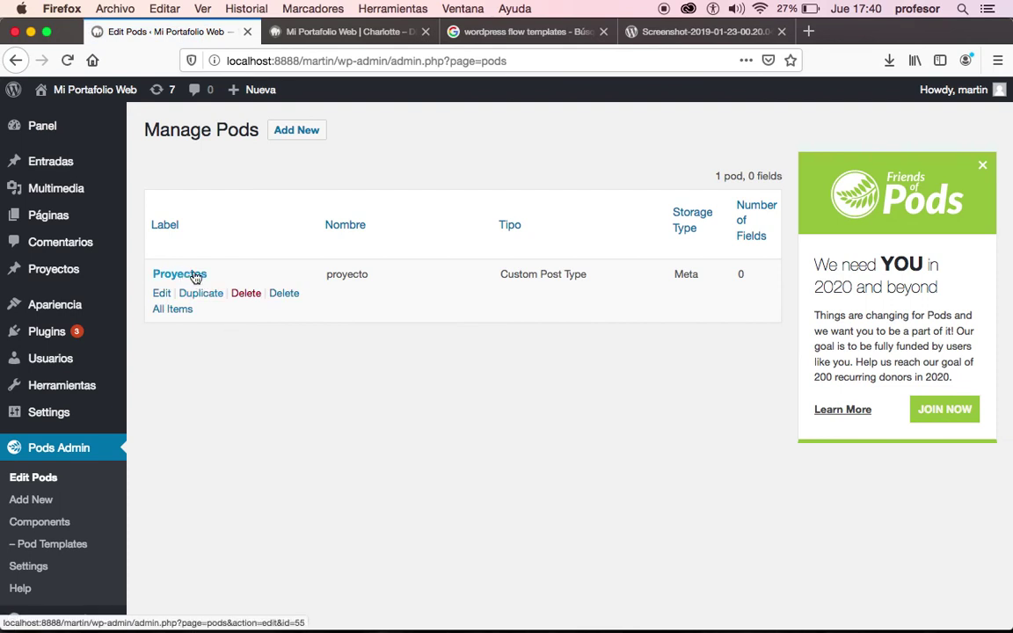
left_click(196, 278)
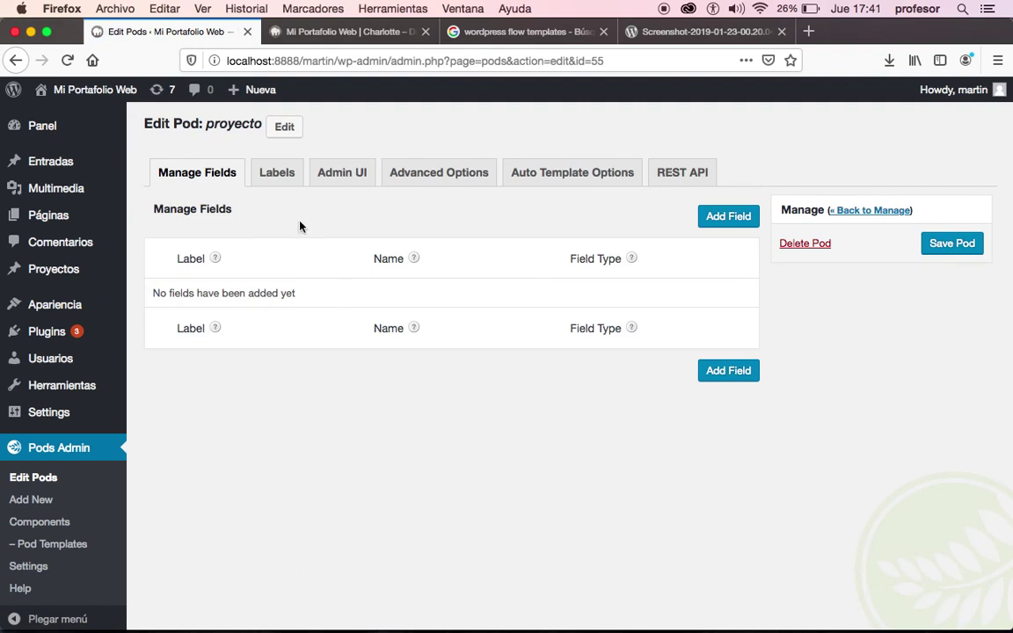
Step: Enable the archive page in the proyecto pod's advanced options
left_click(450, 178)
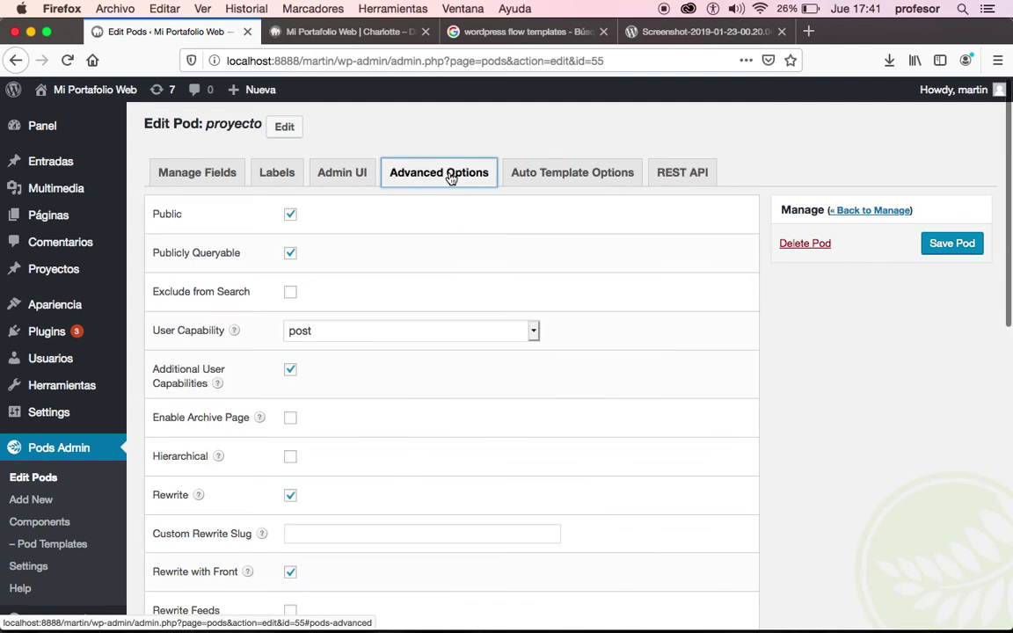
scroll(341, 392, "down", 1)
scroll(343, 394, "down", 1)
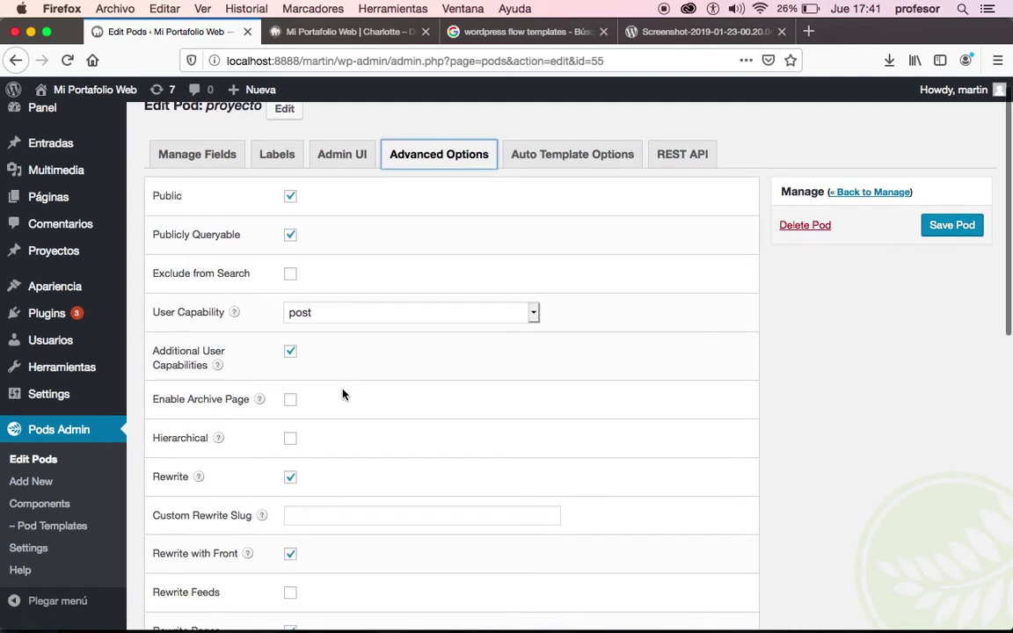
scroll(343, 394, "down", 1)
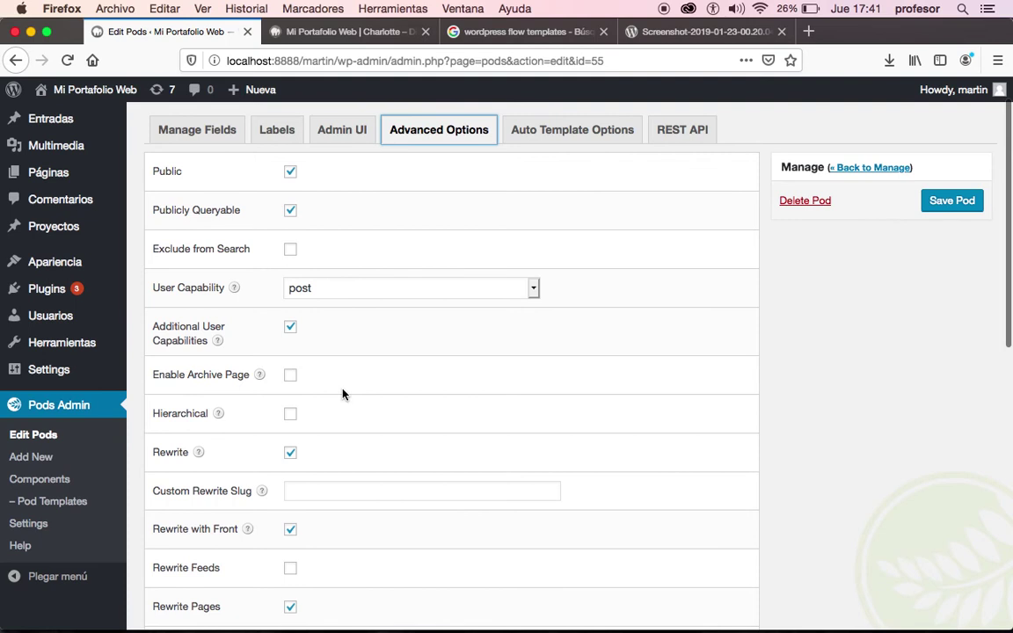
scroll(343, 394, "down", 1)
left_click(292, 377)
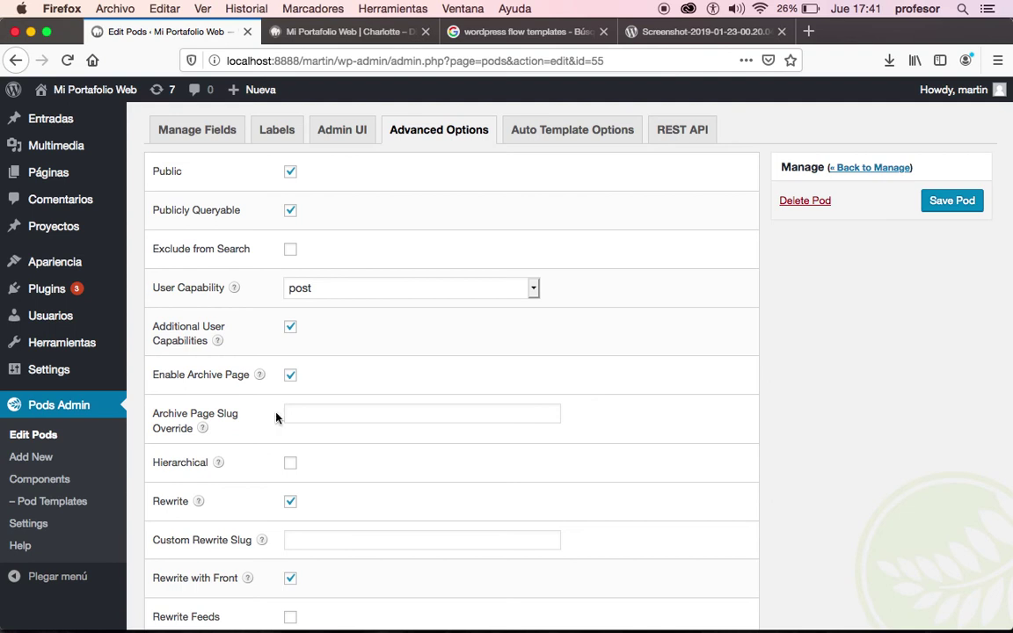
Step: Set the pod's Archive Page Slug Override to "proyectitos" and save the pod
left_click(305, 412)
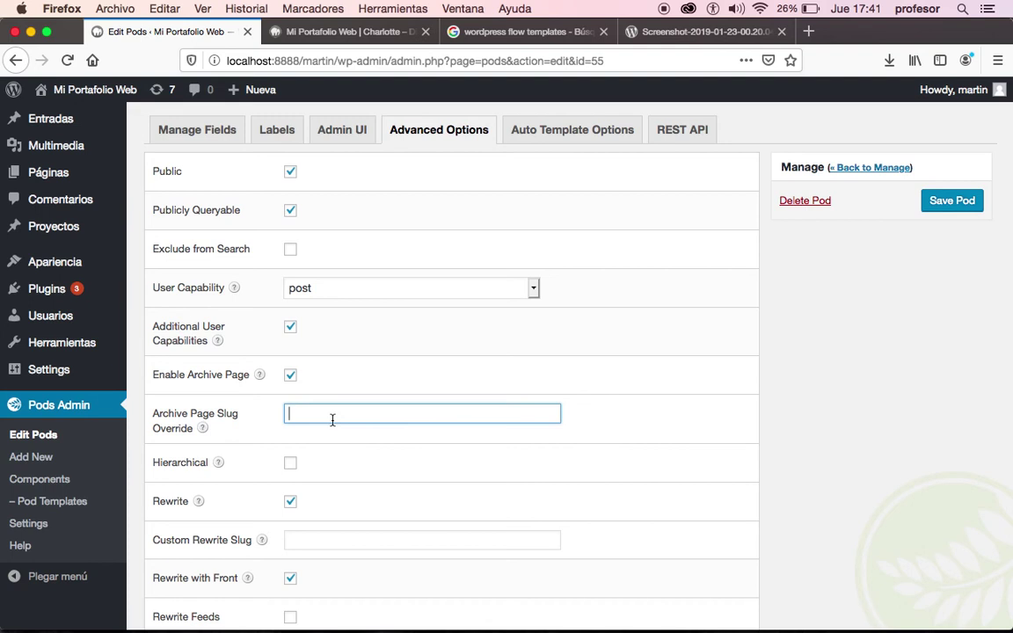
type("proyectitos")
scroll(550, 388, "down", 2)
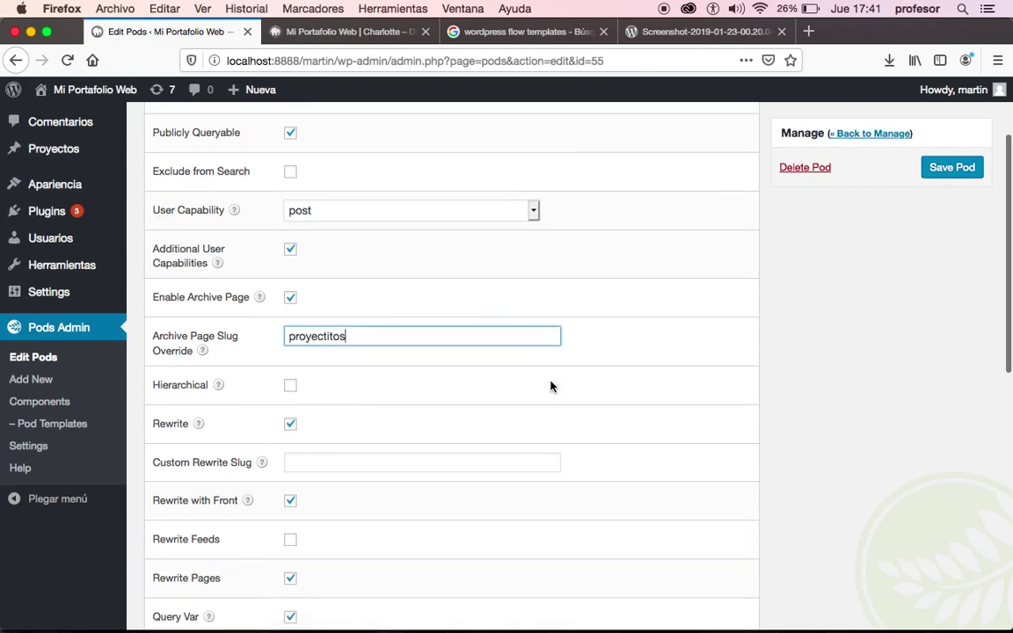
scroll(551, 387, "down", 1)
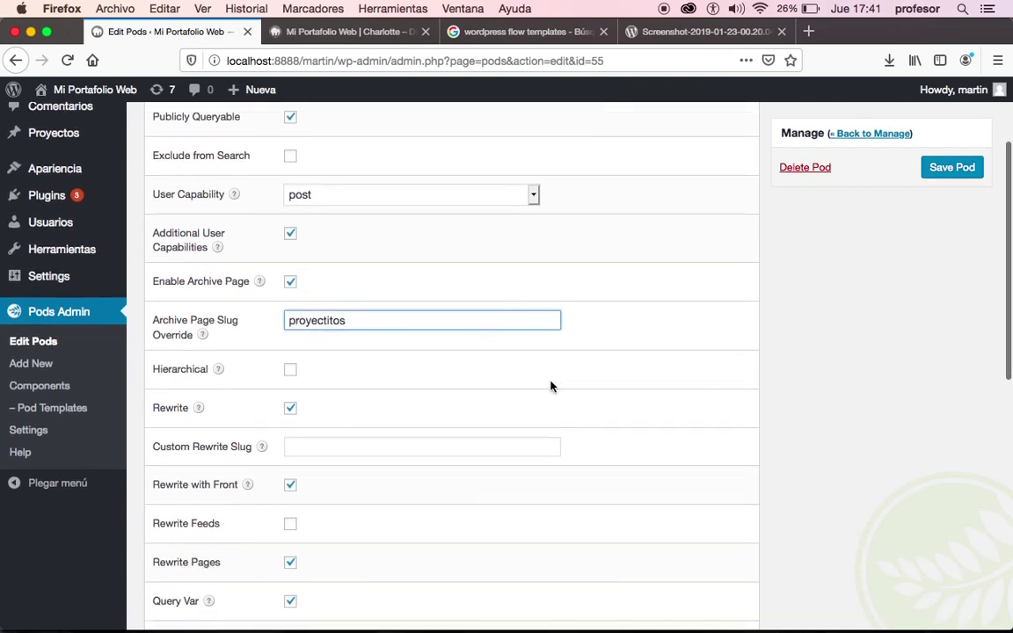
scroll(552, 387, "down", 1)
scroll(551, 387, "up", 5)
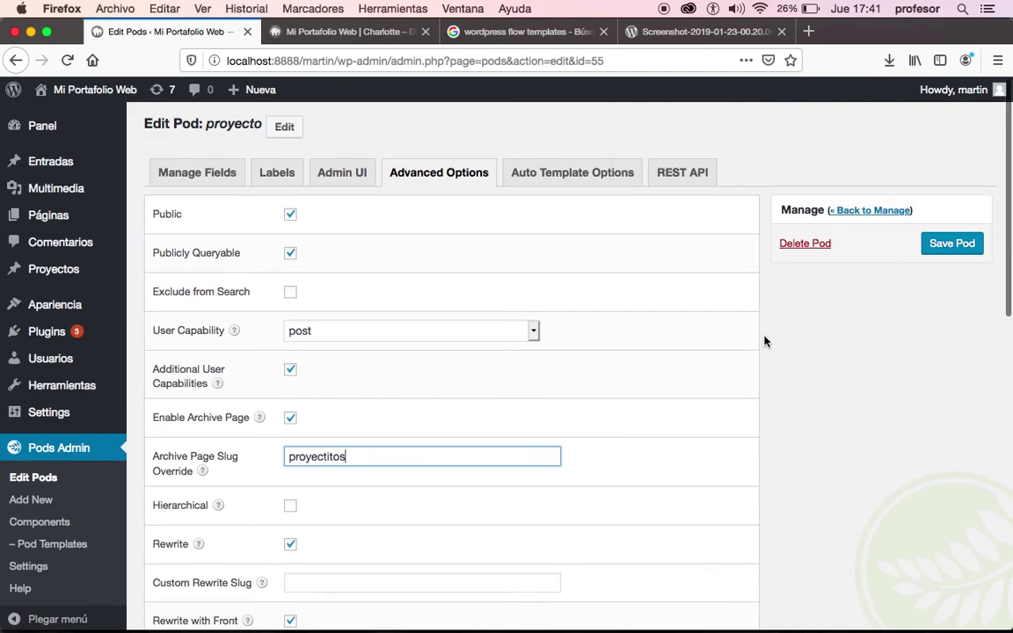
left_click(939, 250)
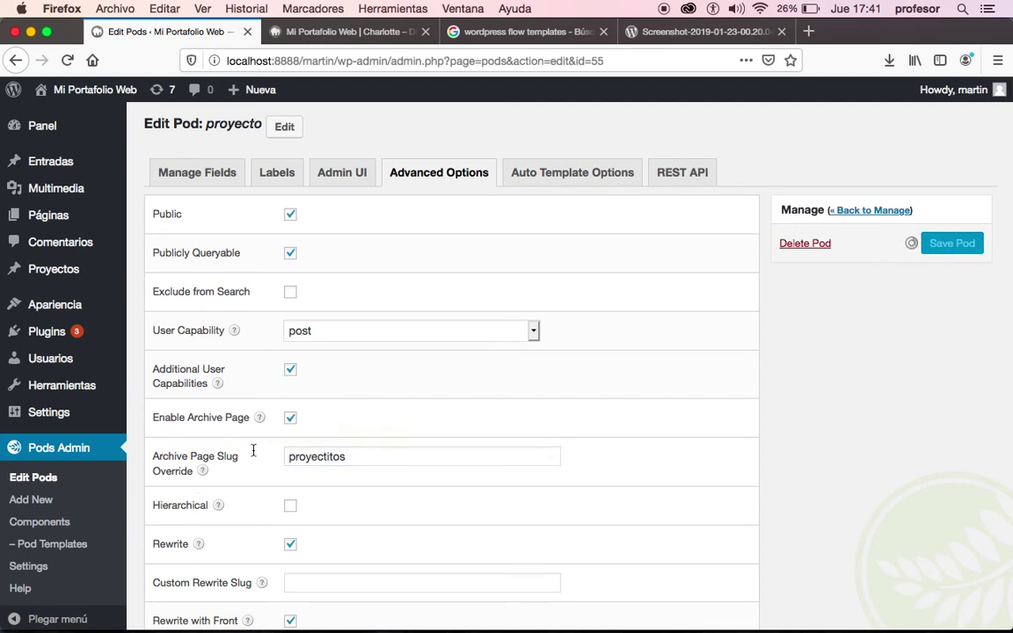
Step: Add the Archivos de Proyecto item from the full list of Proyectos to the Principal menu
mouse_move(201, 472)
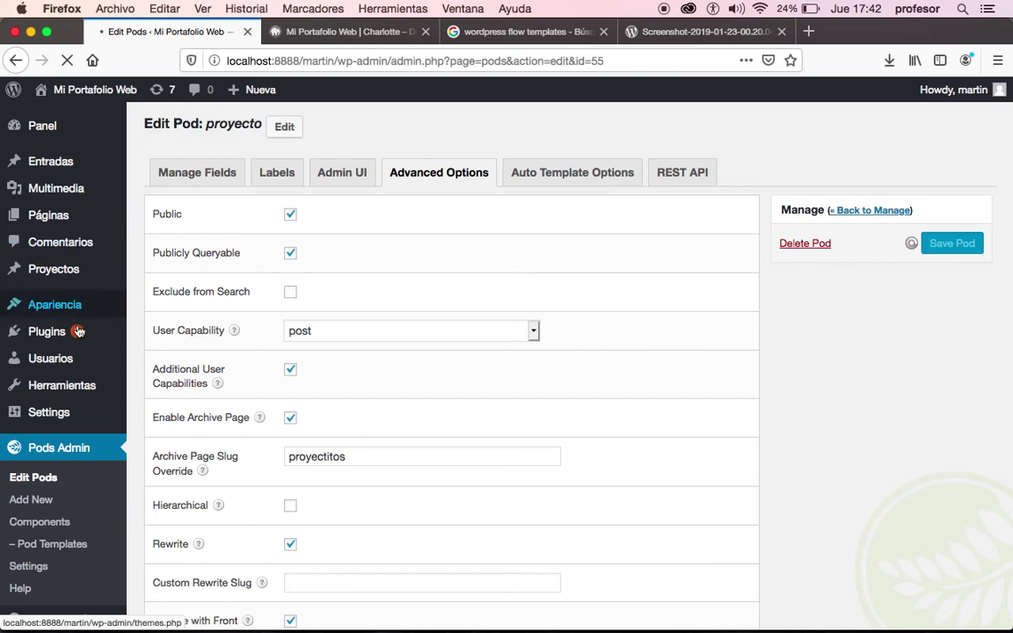
mouse_move(78, 331)
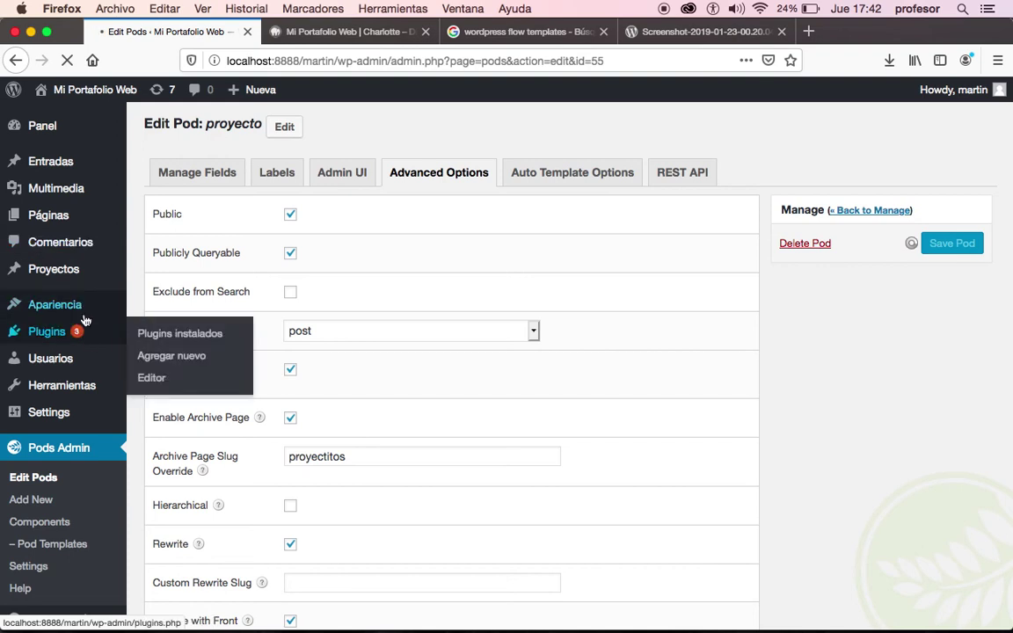
mouse_move(76, 309)
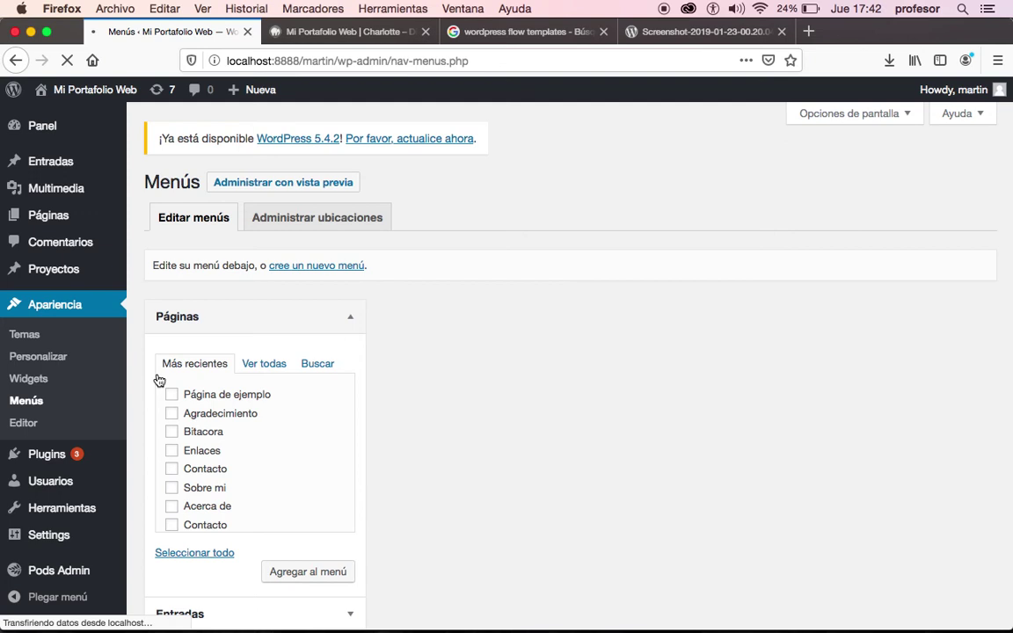
scroll(296, 483, "down", 2)
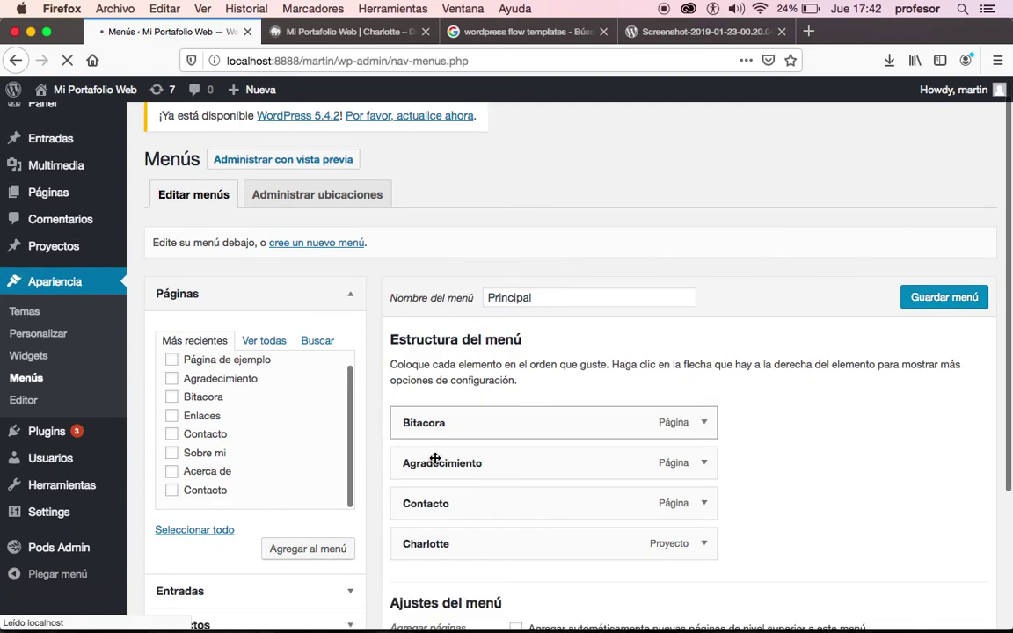
scroll(434, 459, "down", 5)
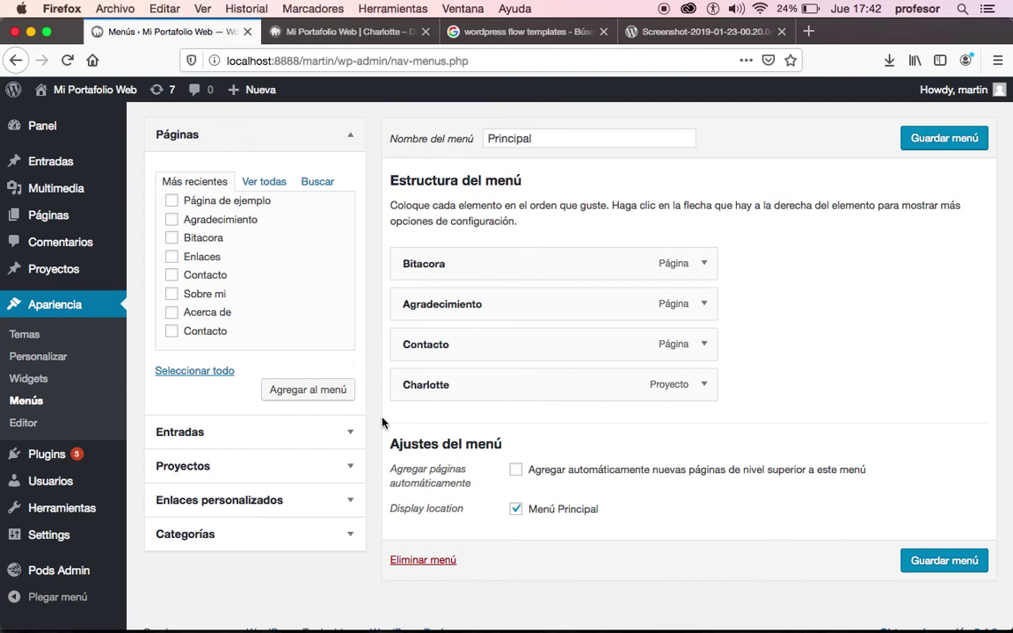
left_click(349, 470)
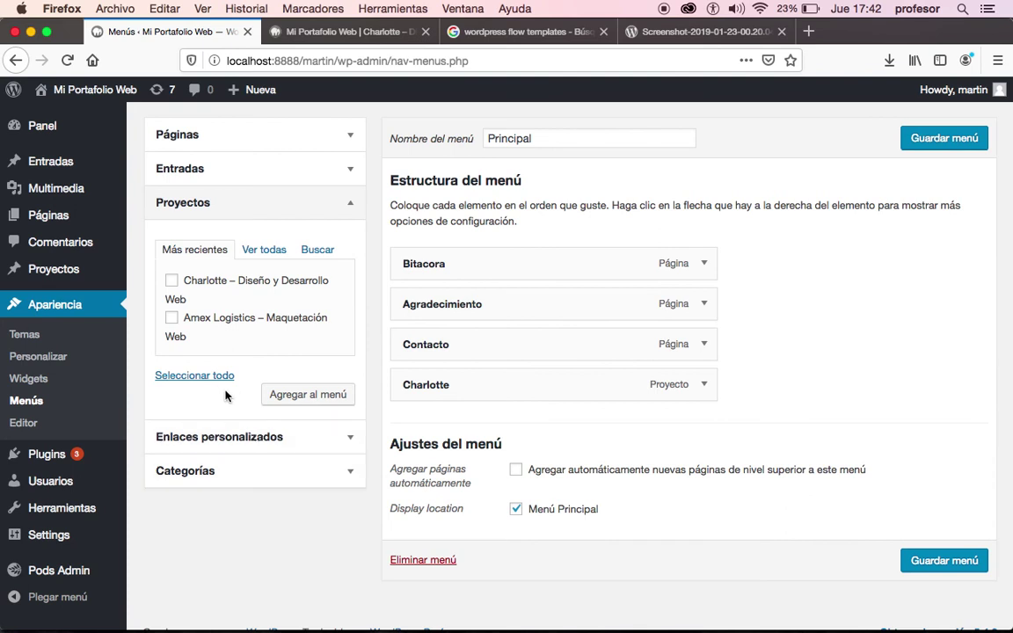
left_click(259, 253)
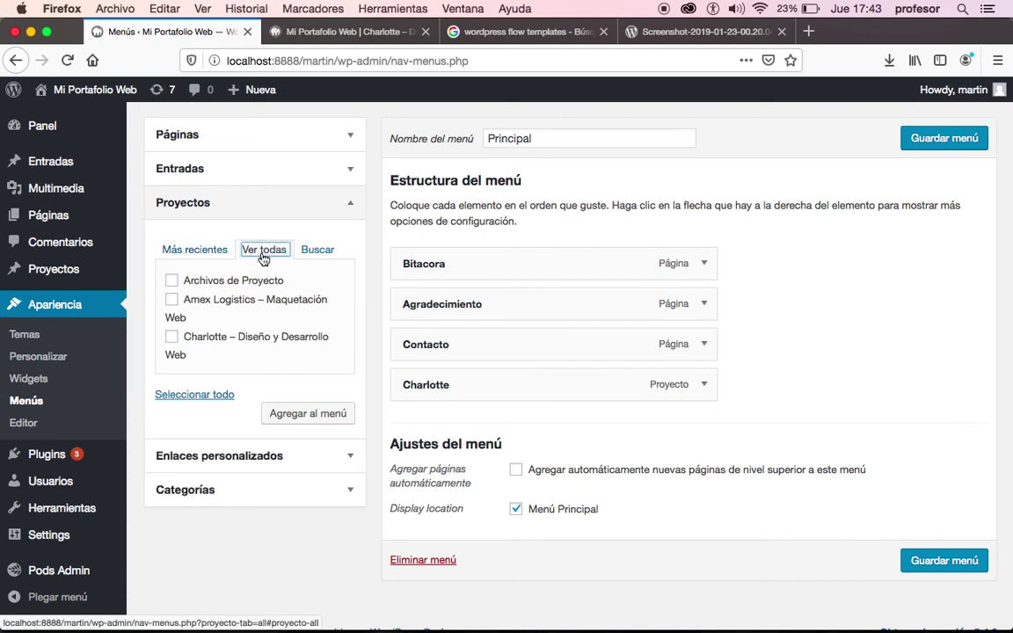
left_click(172, 282)
left_click(283, 417)
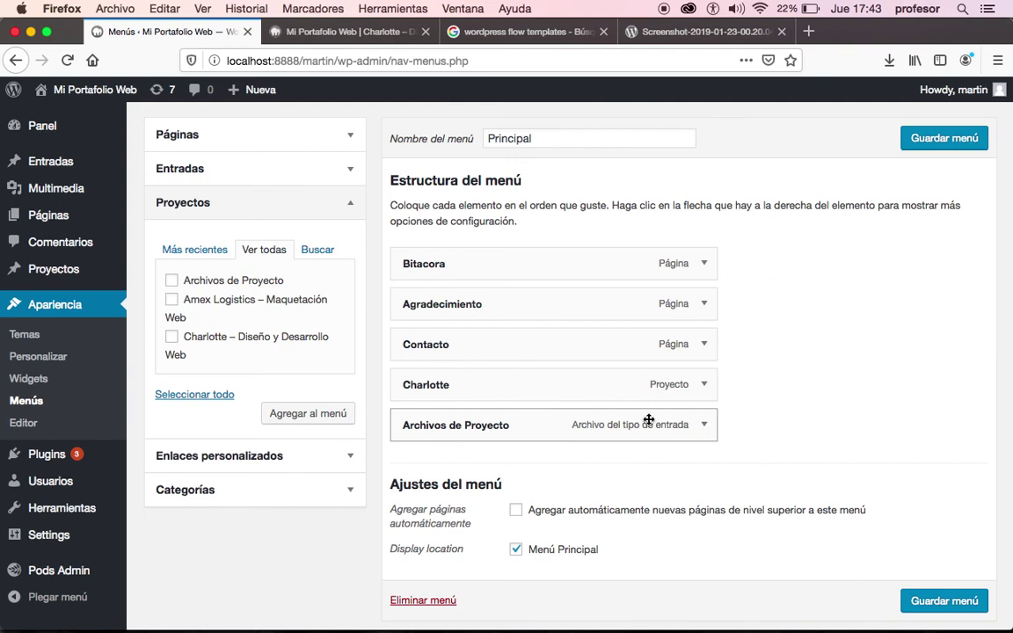
Step: Change the navigation label of the Archivos de Proyecto menu item to "Proyectos" and save the menu
left_click(704, 426)
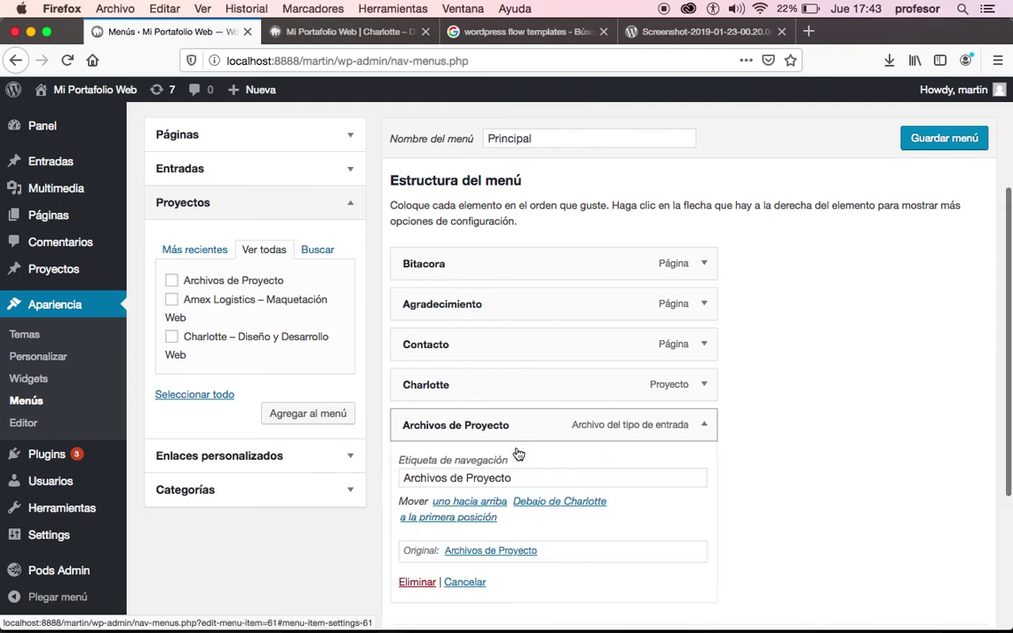
left_click_drag(417, 484, 395, 480)
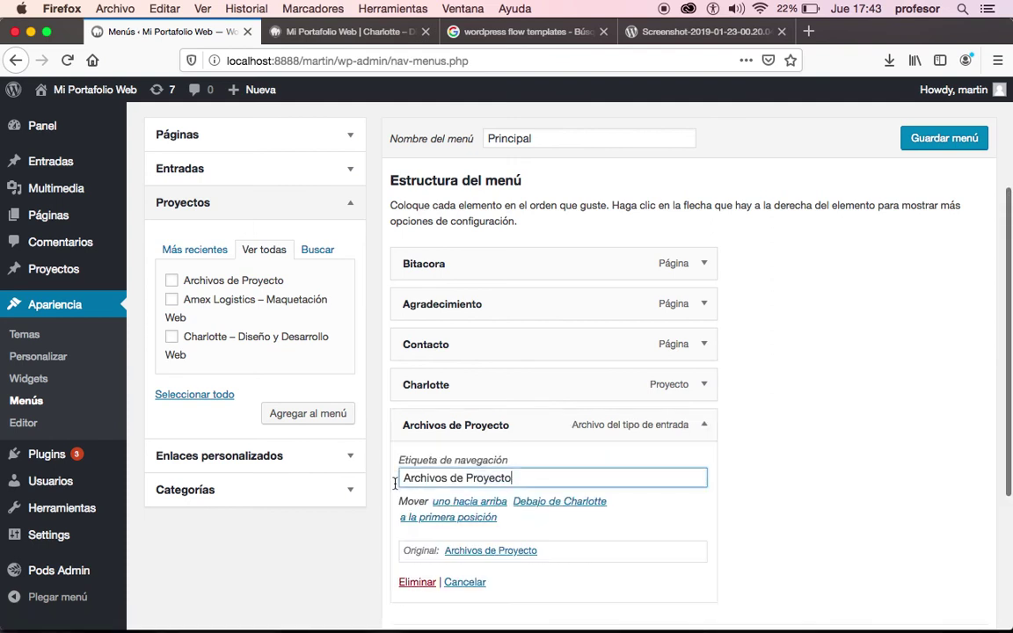
type("PRO")
key("BackSpace")
key("BackSpace")
type("rote")
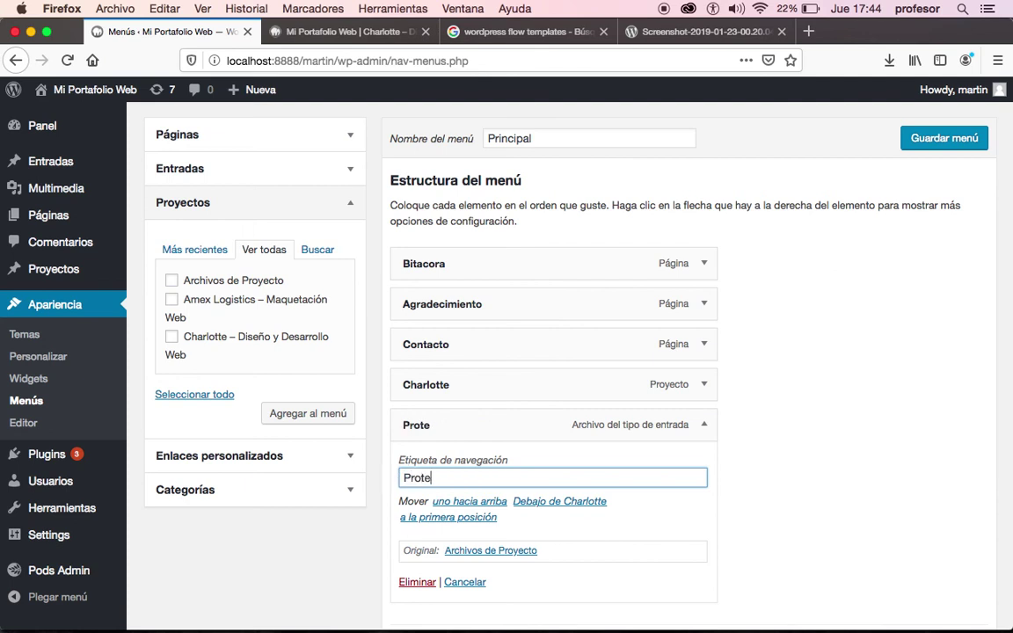
key("BackSpace")
key("BackSpace")
type("yectos")
left_click(958, 143)
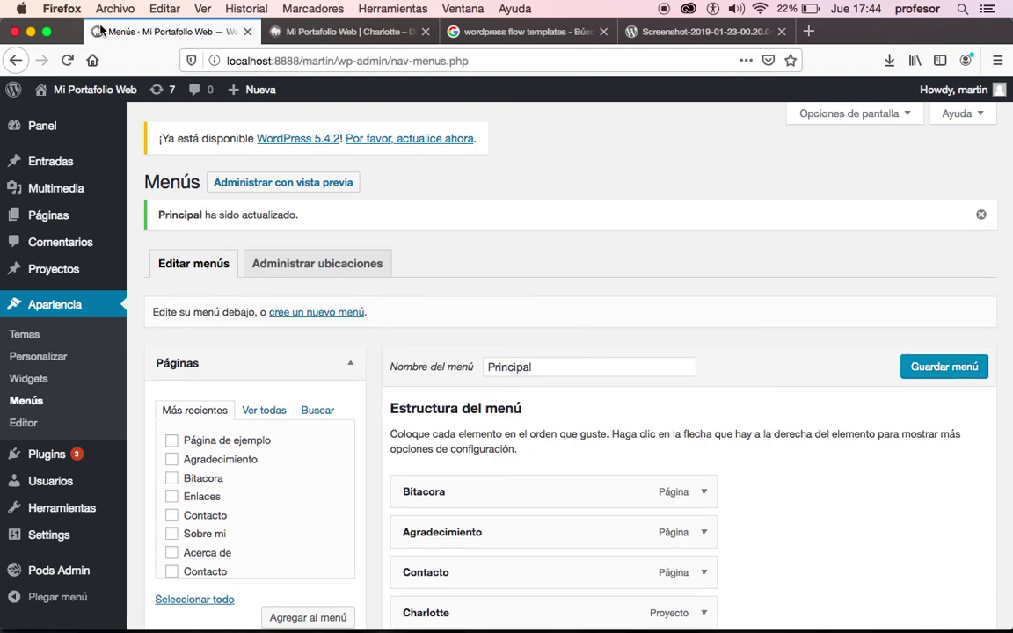
Step: Reload the portfolio site's Charlotte project page and follow the Proyectos link in its menu
left_click(308, 33)
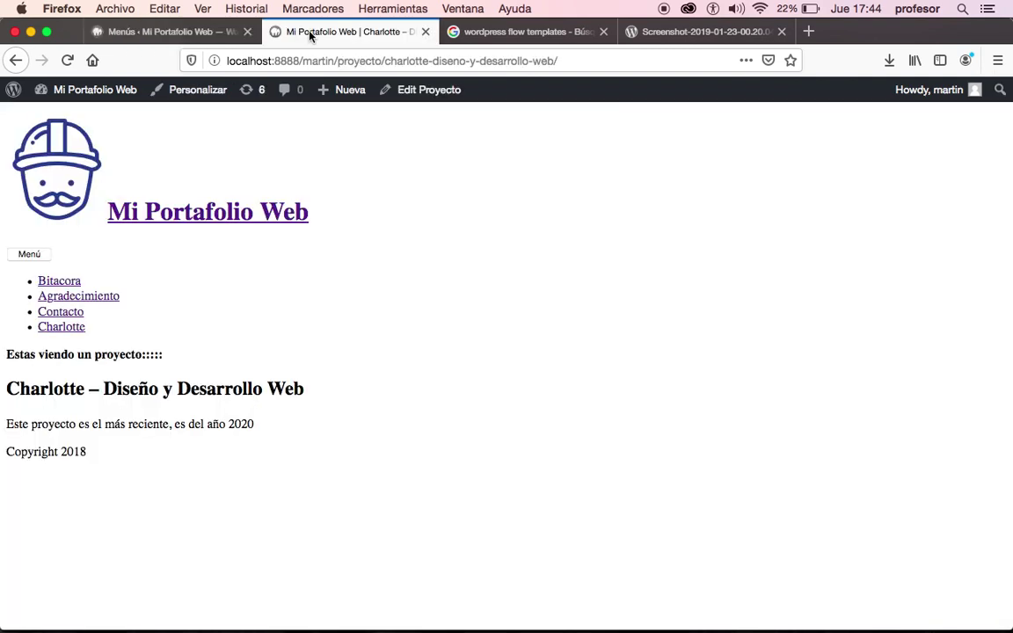
left_click(70, 63)
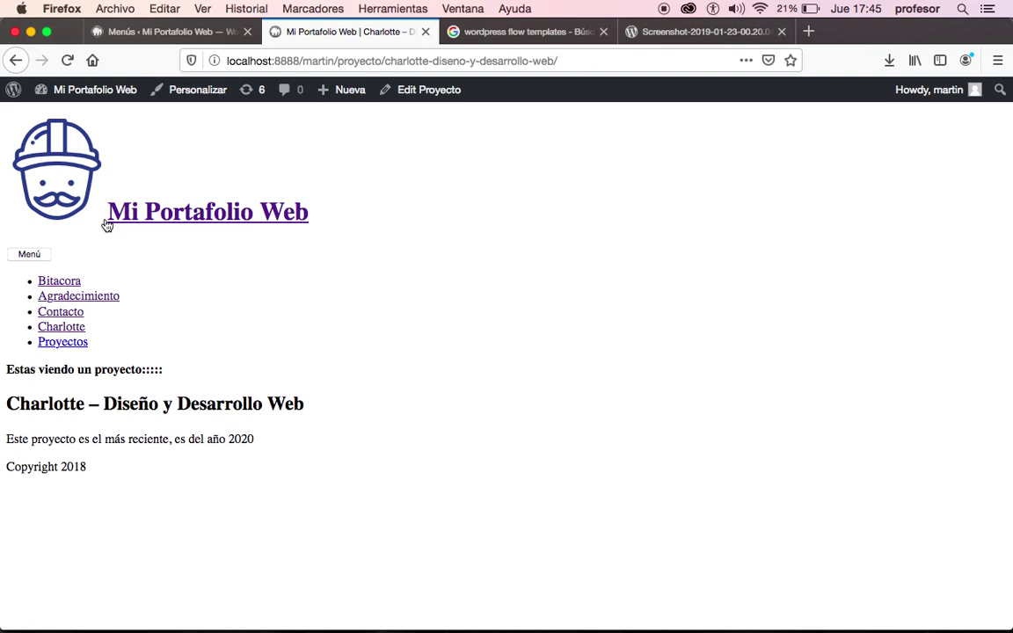
left_click(86, 345)
left_click(77, 346)
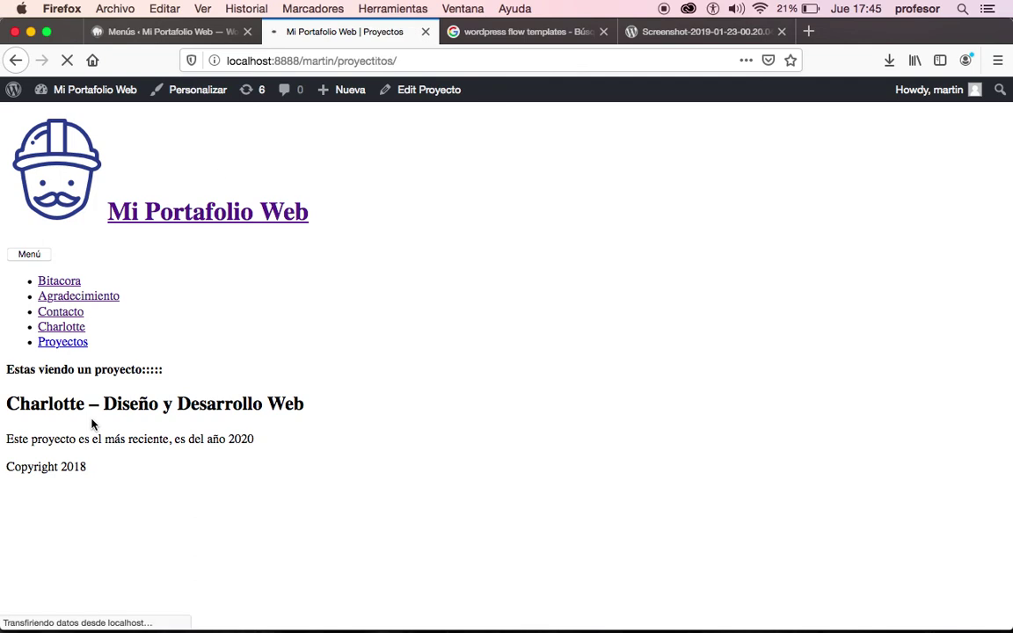
Step: Examine the project archive page, checking the slug in its address and the listed project entries
double_click(380, 61)
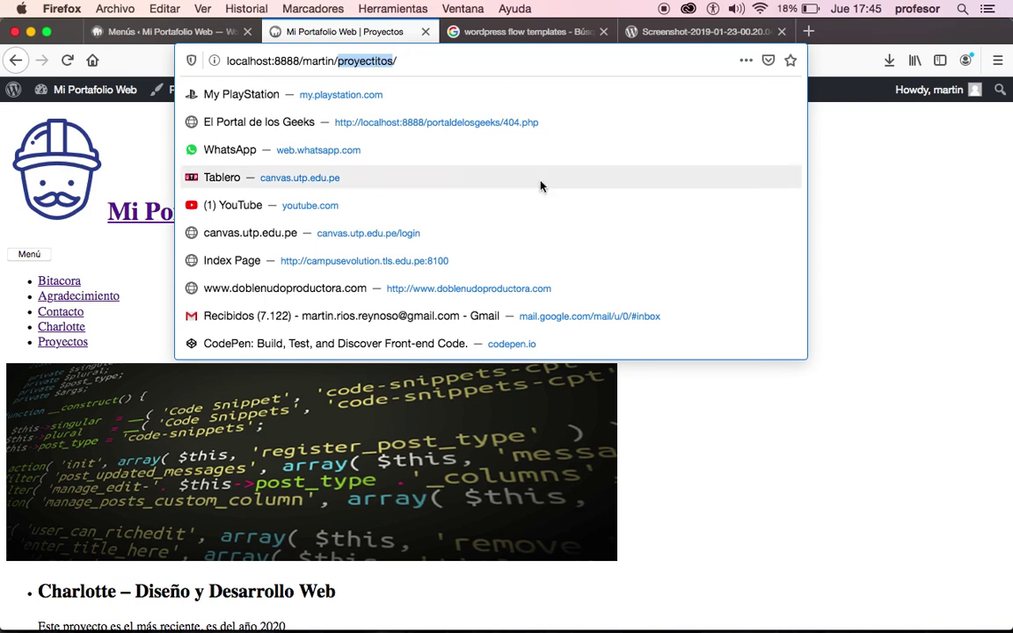
left_click(685, 443)
scroll(592, 362, "down", 2)
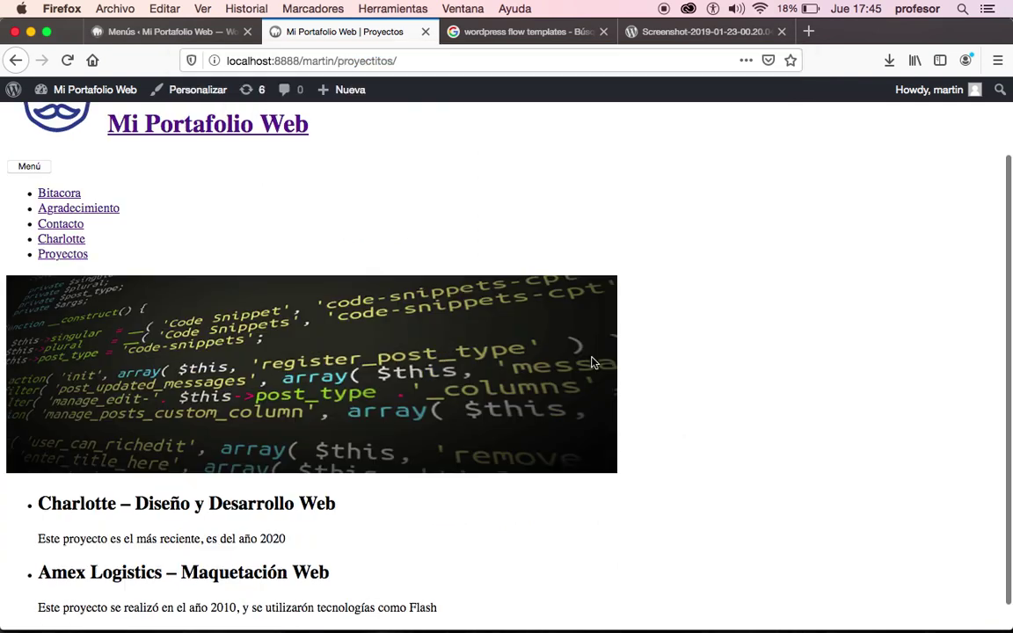
scroll(484, 360, "down", 1)
scroll(377, 357, "down", 1)
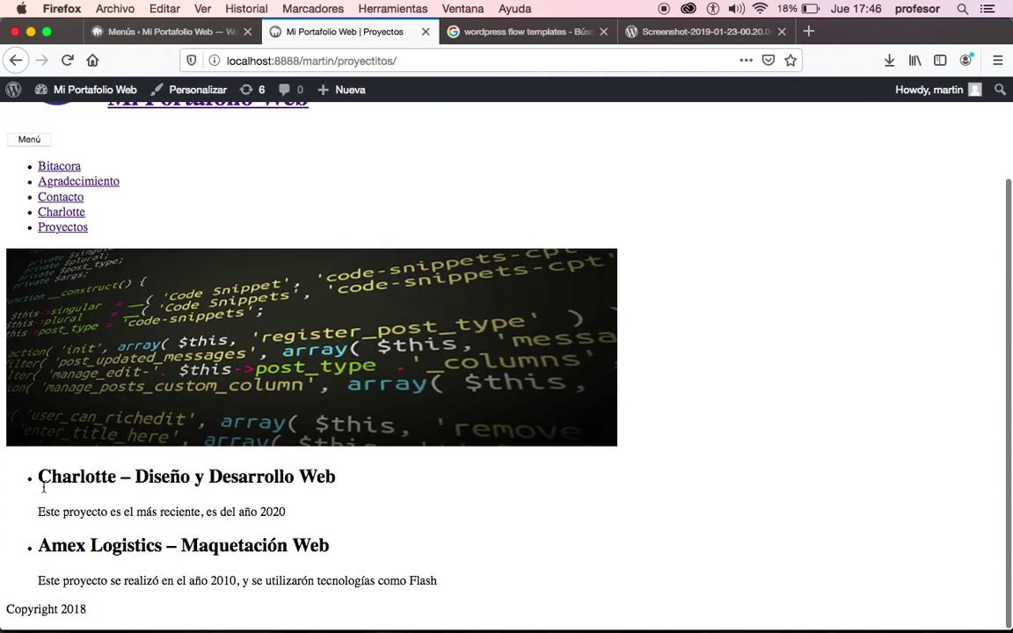
left_click_drag(44, 487, 297, 476)
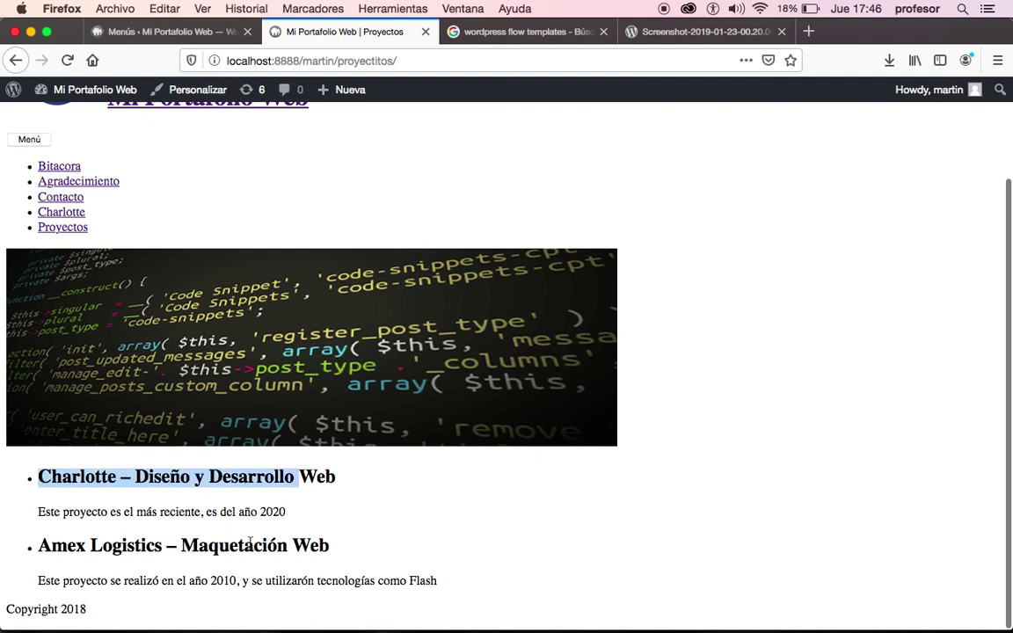
scroll(251, 543, "up", 2)
scroll(268, 543, "up", 1)
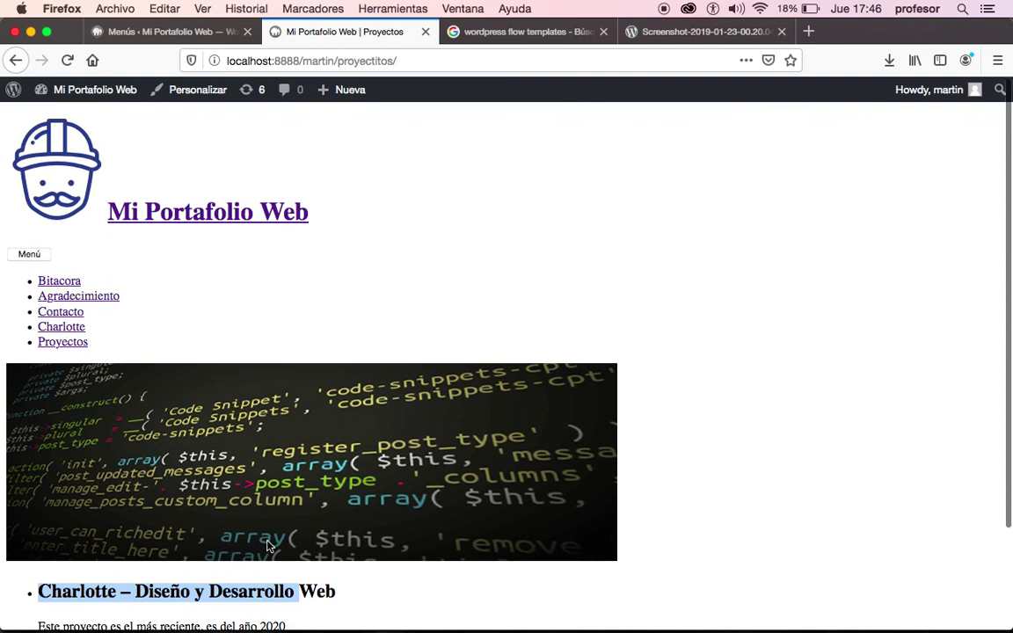